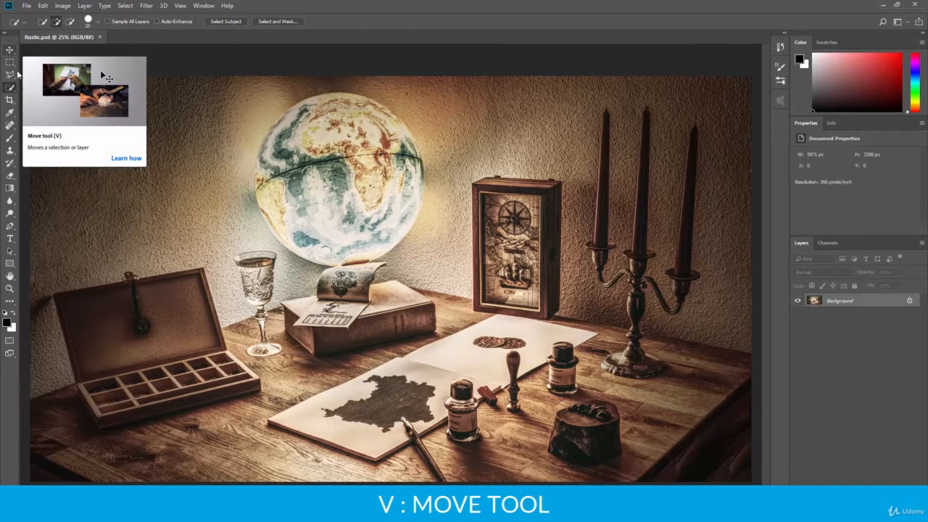
Activate the Move tool and set its Auto-Select option to Layer.
left_click(11, 52)
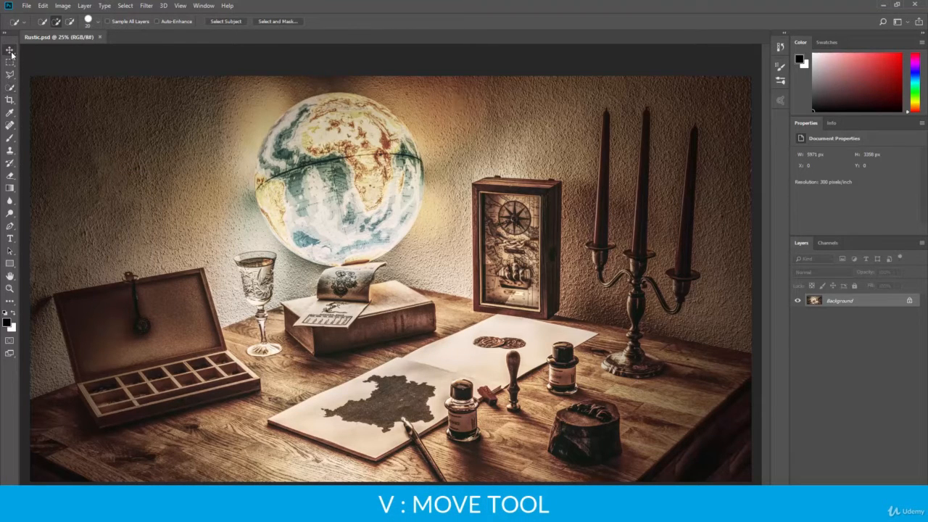
left_click(88, 23)
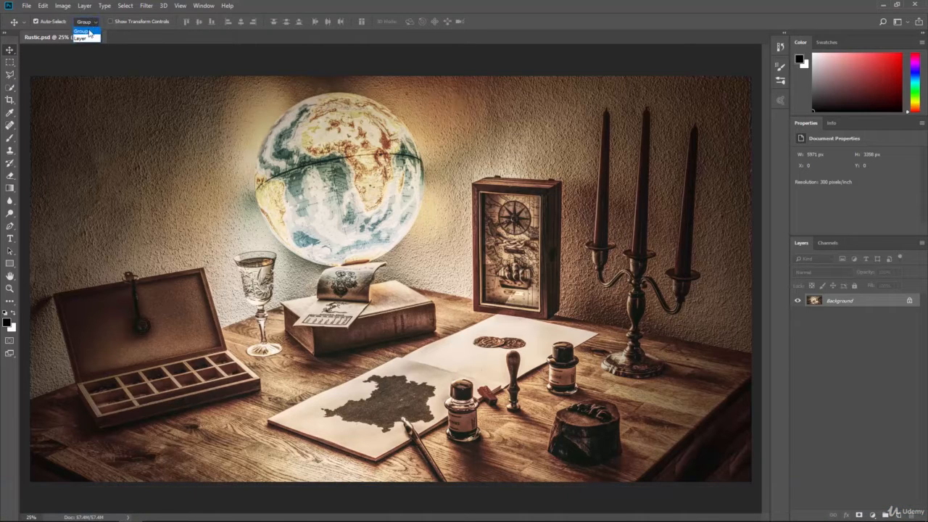
left_click(90, 34)
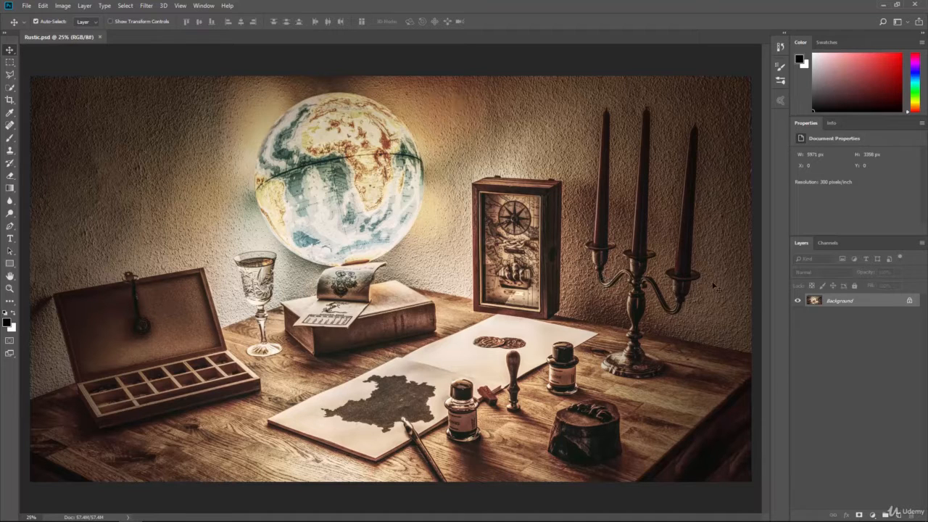
Convert the locked Background into an editable layer with the name Layer 0.
double_click(839, 301)
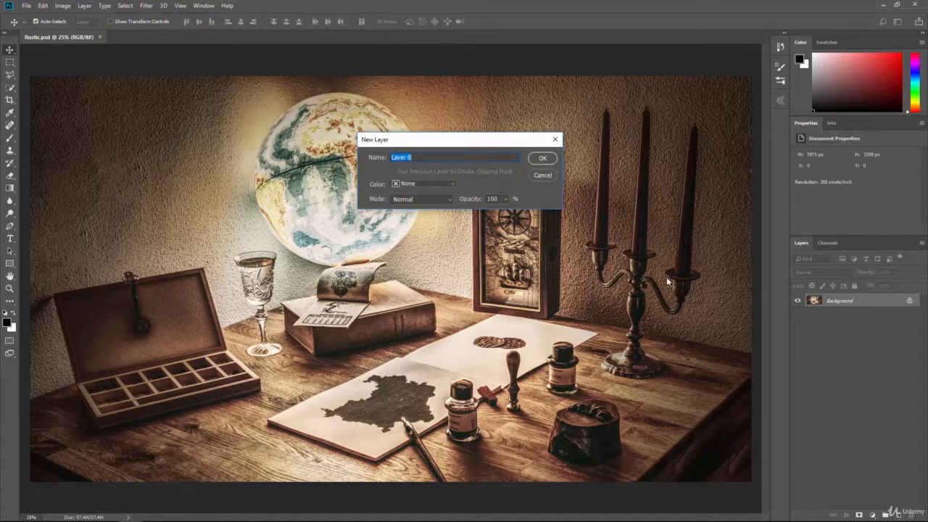
left_click(542, 158)
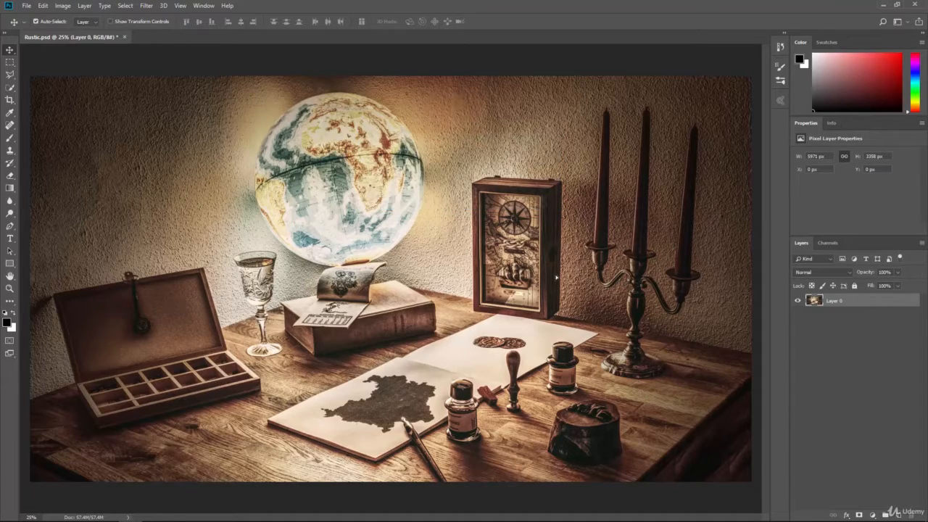
Move the whole image layer around the canvas and snap it back to its original position.
left_click_drag(556, 277, 592, 325)
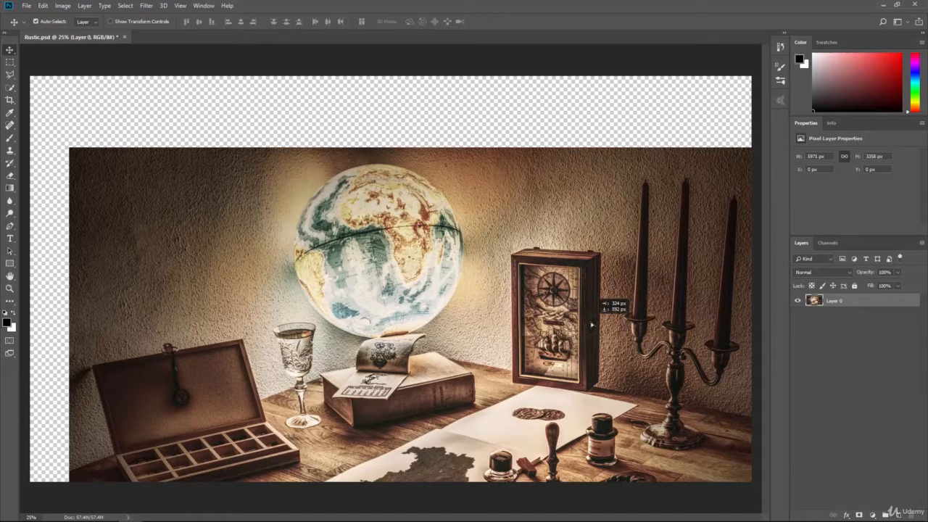
left_click_drag(591, 325, 419, 269)
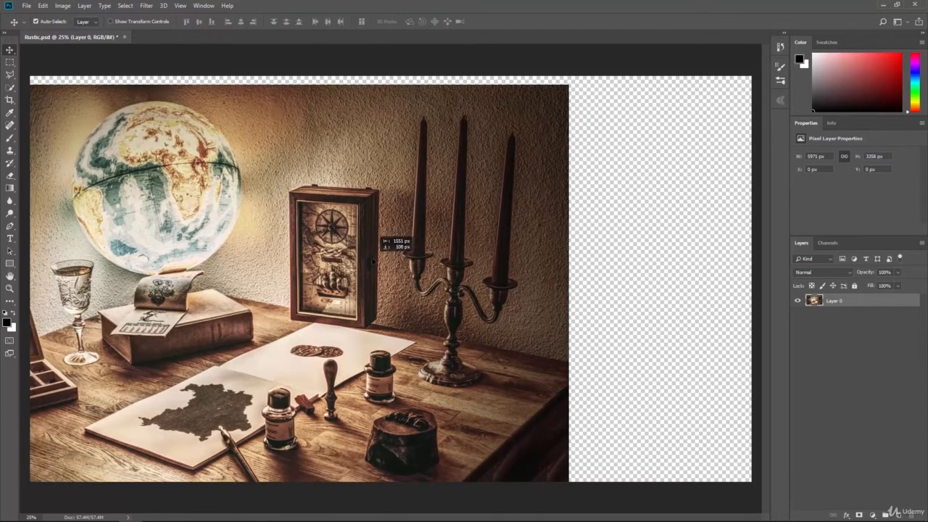
left_click_drag(374, 260, 554, 253)
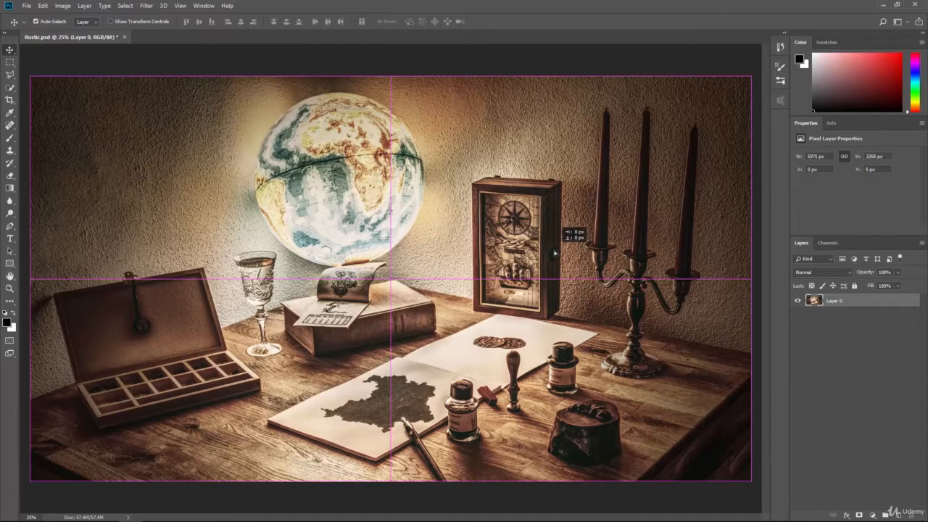
left_click_drag(554, 253, 555, 253)
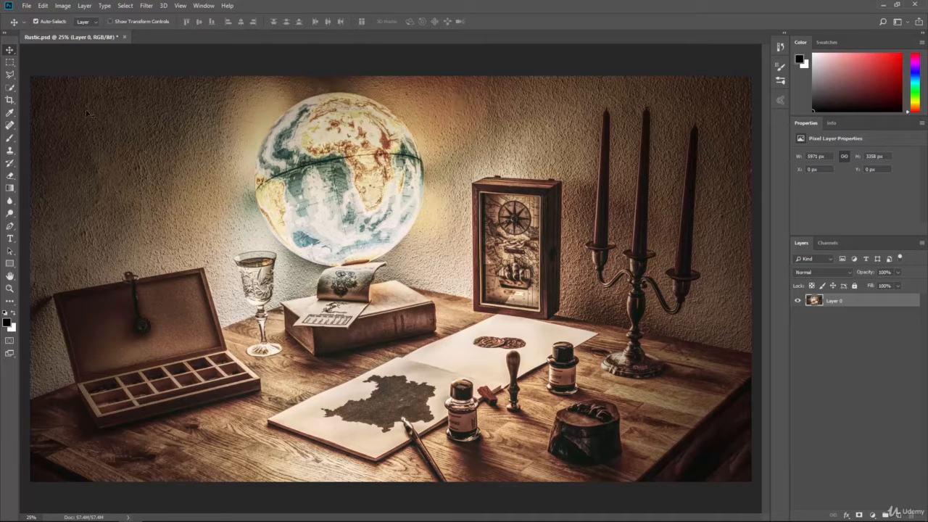
Select the illuminated globe with the Elliptical Marquee tool, fitting the selection to its outline.
left_click_drag(10, 62, 25, 70)
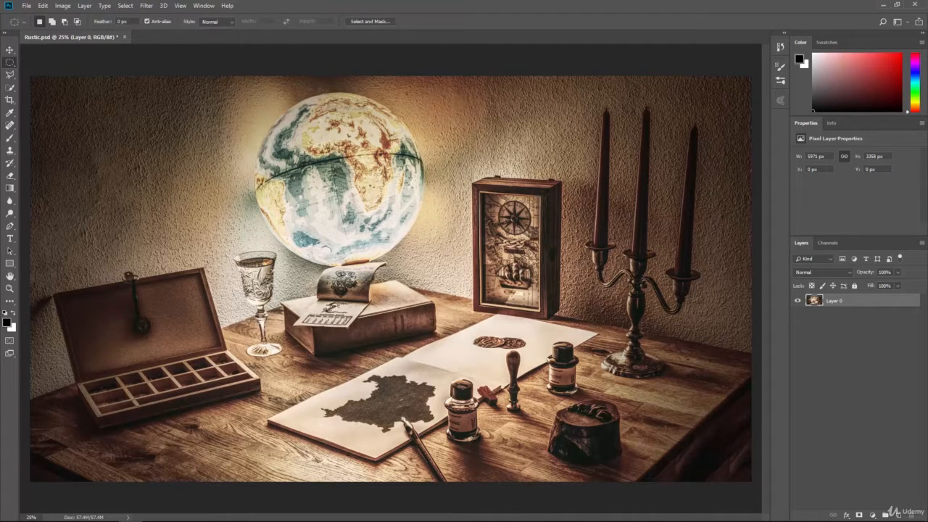
left_click_drag(255, 92, 425, 261)
Move the selected globe pixels diagonally down toward the framed box, nudge them in large increments, and return them to their original place.
left_click(10, 49)
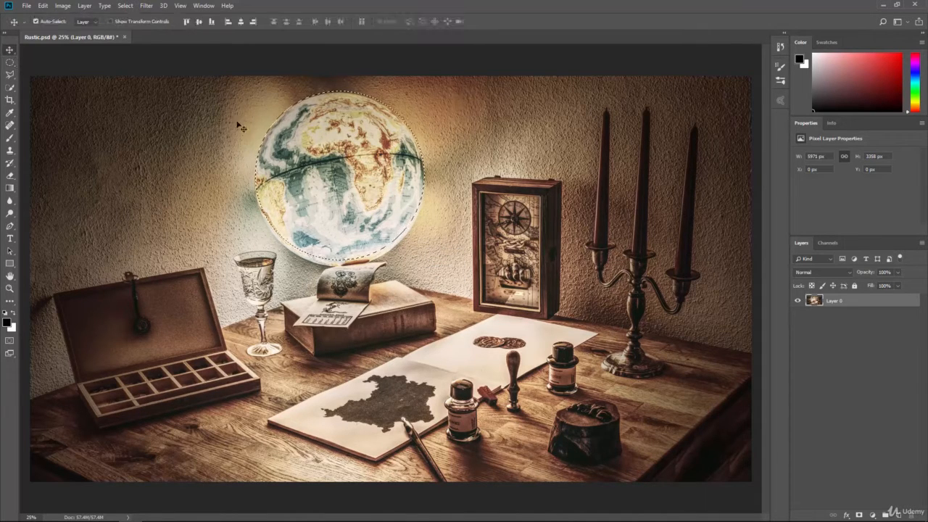
left_click_drag(364, 161, 388, 196)
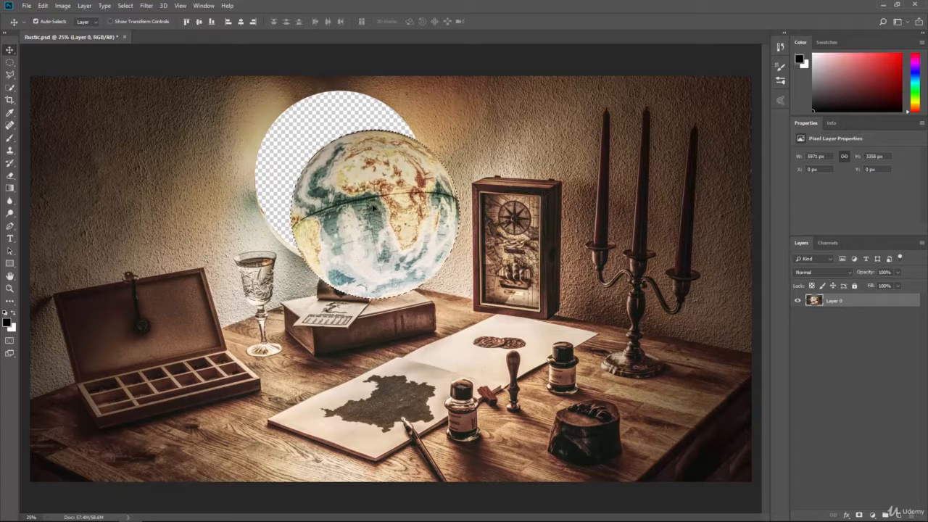
key("shift+Down")
key("shift+Down")
key("shift+Down")
key("shift+Down")
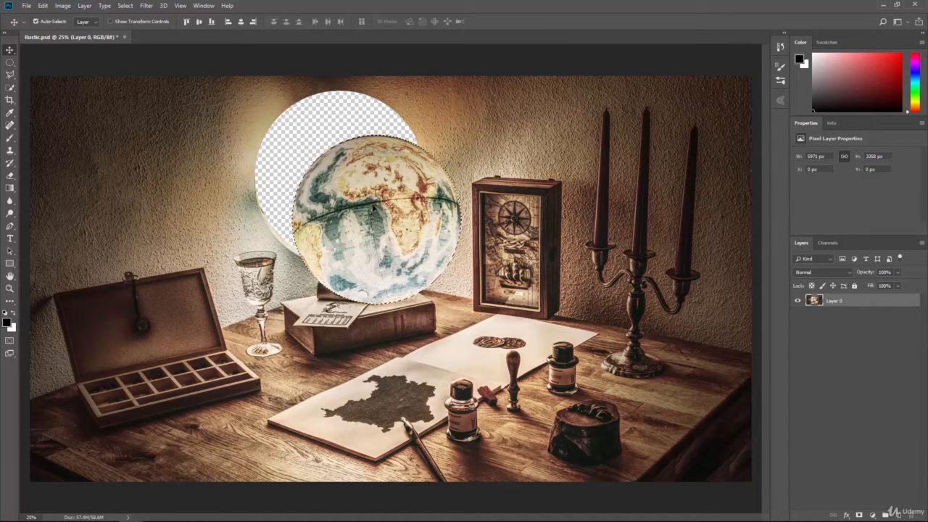
key("shift+Right")
key("shift+Right")
key("shift+Right")
key("shift+Right")
key("shift+Right")
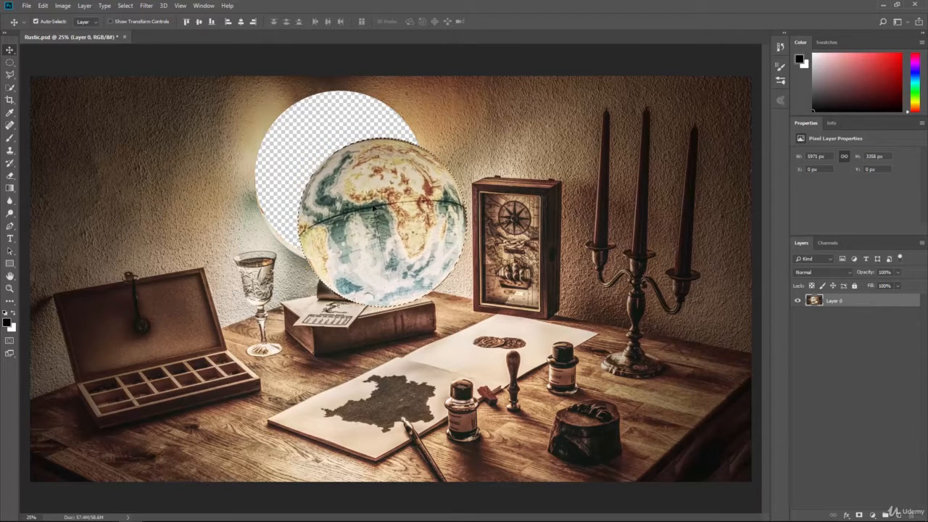
key("shift+Down")
key("shift+Down")
key("shift+Down")
key("shift+Down")
key("shift+Down")
key("shift+Down")
key("shift+Right")
key("shift+Right")
key("shift+Right")
key("shift+Right")
key("shift+Right")
key("shift+Right")
key("shift+Right")
key("shift+Right")
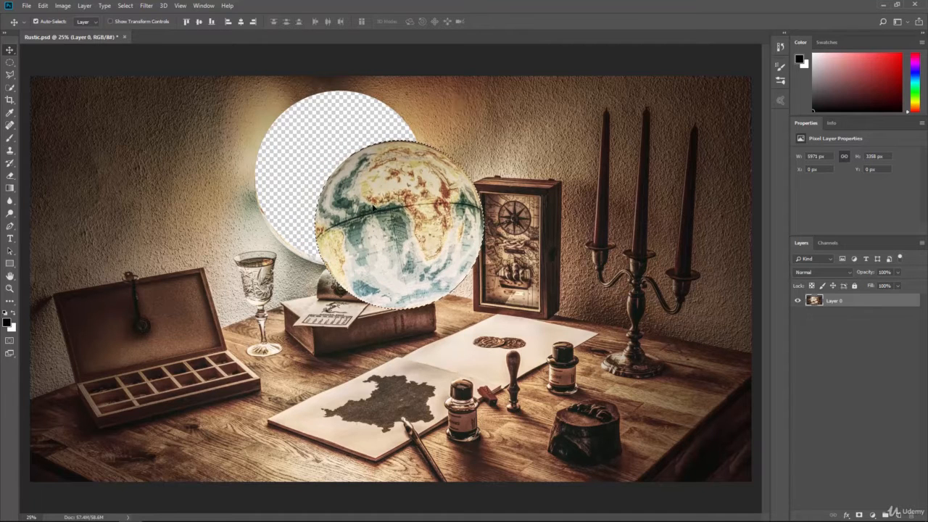
key("shift+Down")
key("shift+Down")
key("shift+Down")
key("shift+Down")
key("shift+Left")
key("shift+Left")
key("shift+Left")
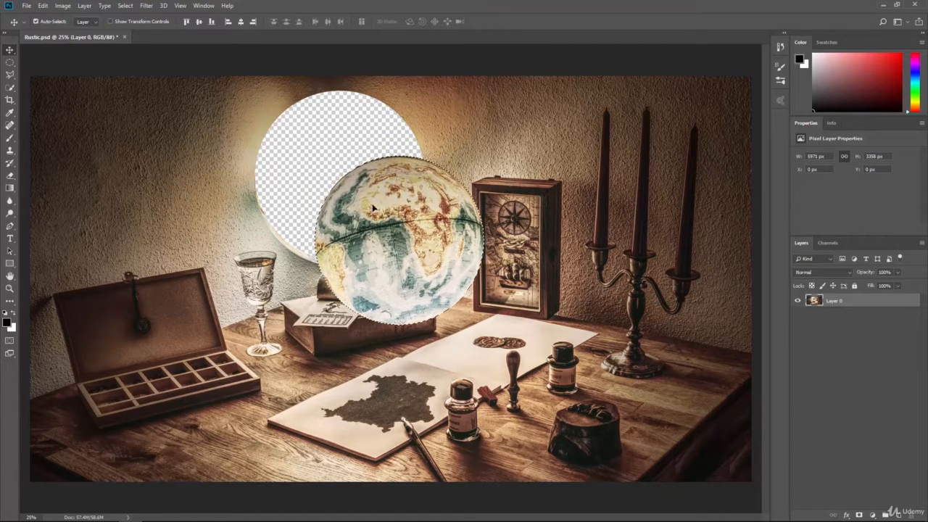
key("shift+Up")
key("shift+Up")
key("shift+Up")
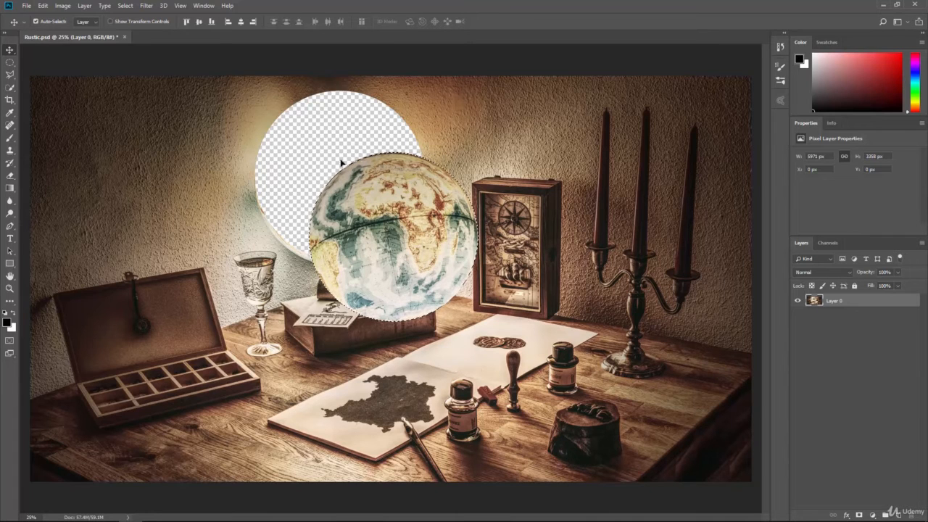
left_click_drag(400, 195, 346, 138)
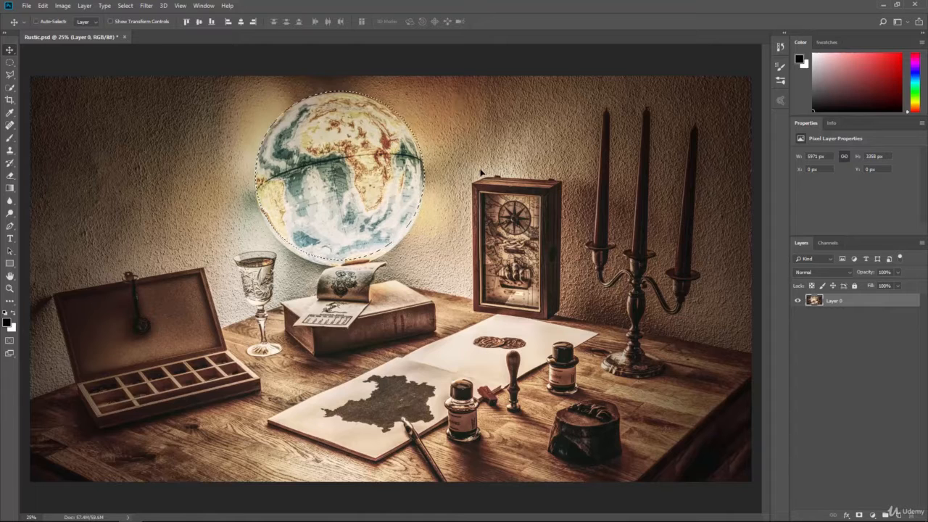
Copy the selected globe onto its own layer and check it by toggling the visibility of Layer 0.
key("ctrl")
key("ctrl+j")
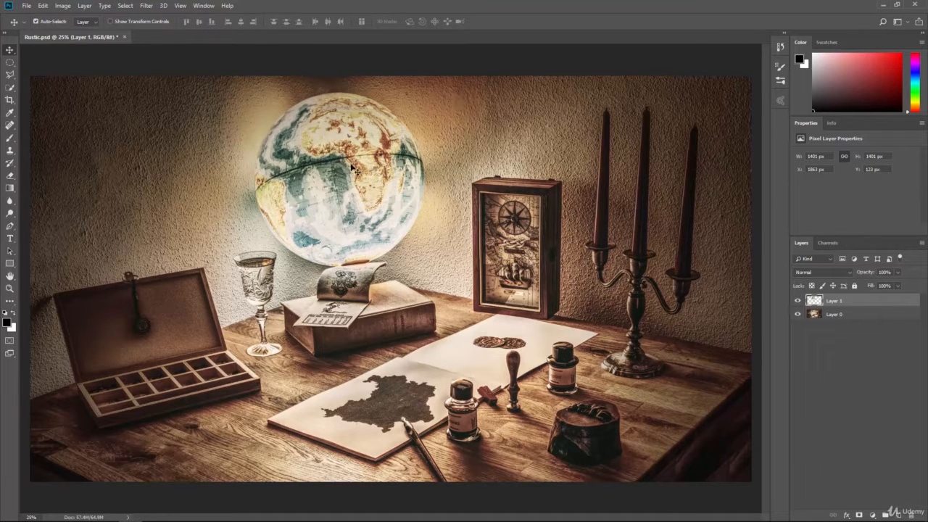
left_click(798, 315)
left_click(799, 315)
Try moving the globe and the full image with Layer 0 selected, comparing Auto-Select turned off and on.
left_click(835, 316)
left_click_drag(383, 154, 585, 240)
key("ctrl+z")
left_click(36, 23)
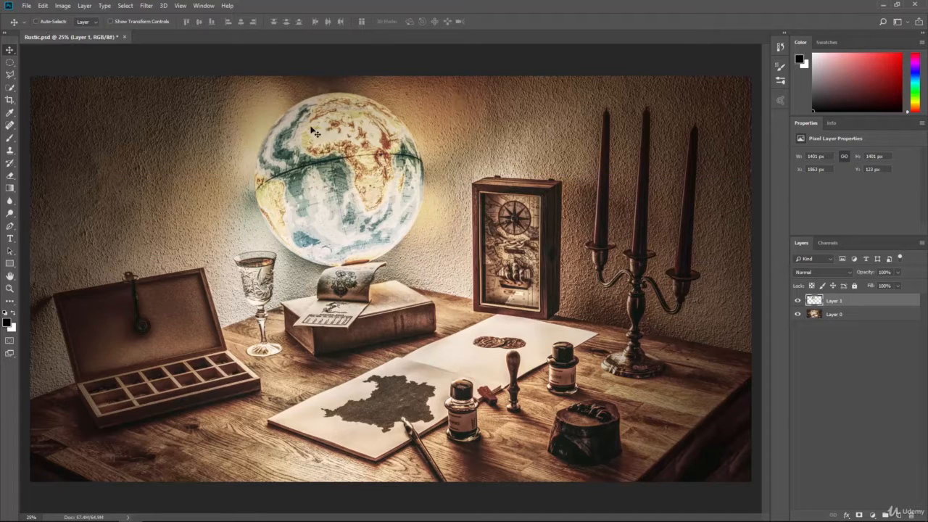
left_click(834, 314)
left_click_drag(372, 195, 340, 182)
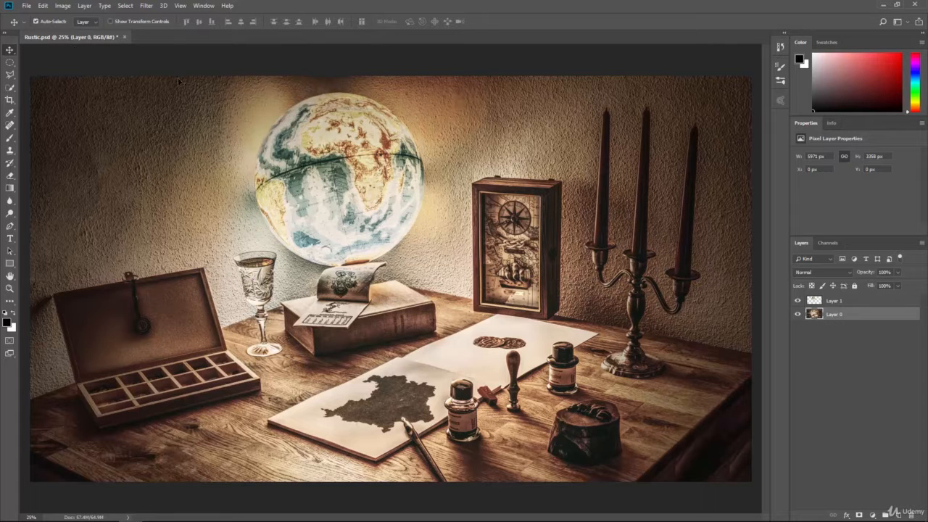
left_click_drag(319, 149, 357, 146)
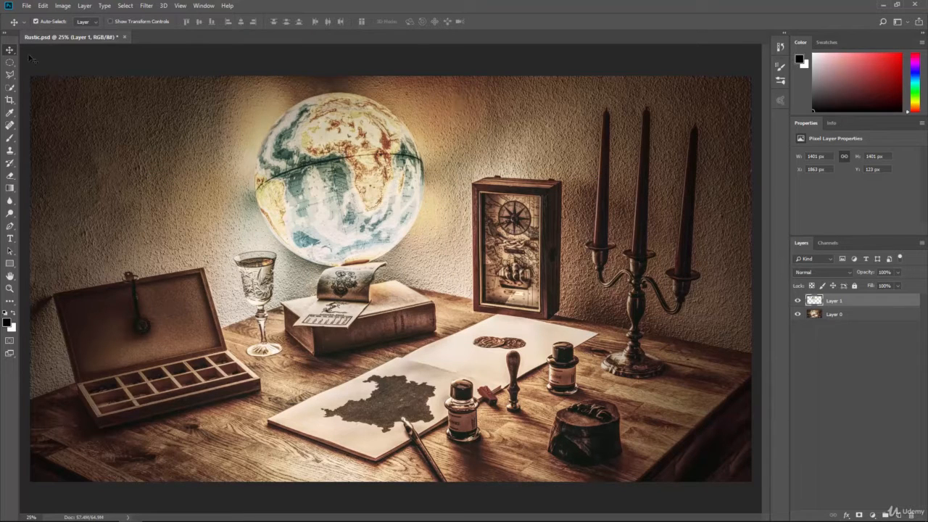
Switch Auto-Select to Group and back to Layer, and try moving the globe layer sideways.
left_click(84, 21)
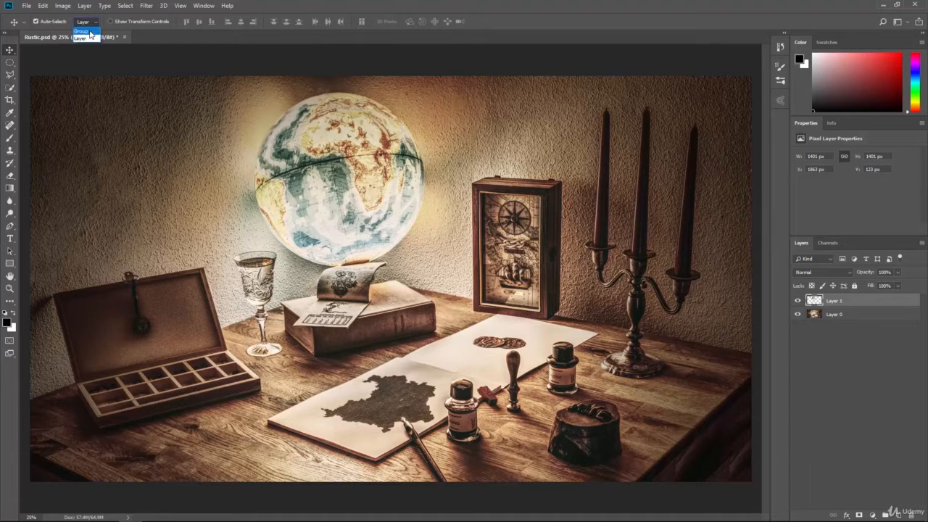
left_click(83, 31)
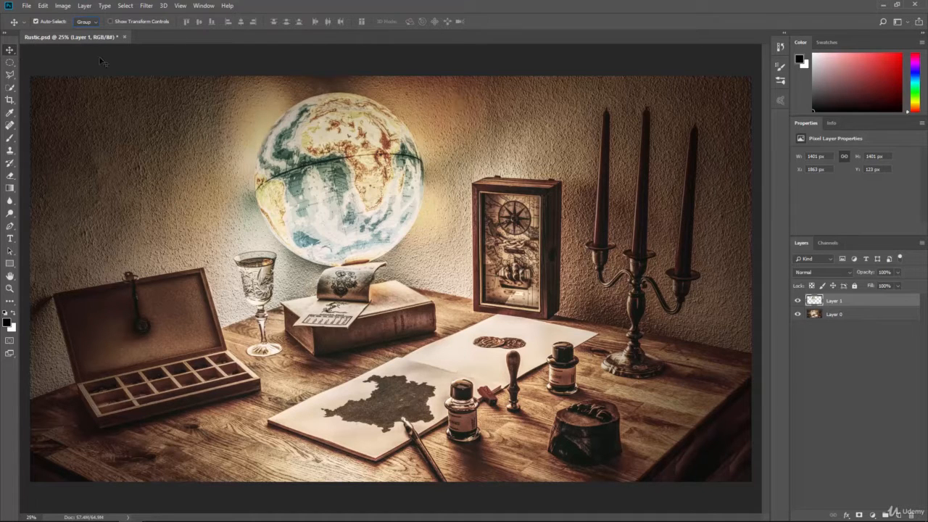
left_click(86, 21)
left_click(86, 37)
left_click_drag(368, 174, 314, 180)
Copy an elliptical area of the wall beside the globe, about 1017 × 1053 px, from Layer 0 onto its own layer.
left_click(834, 313)
key("m")
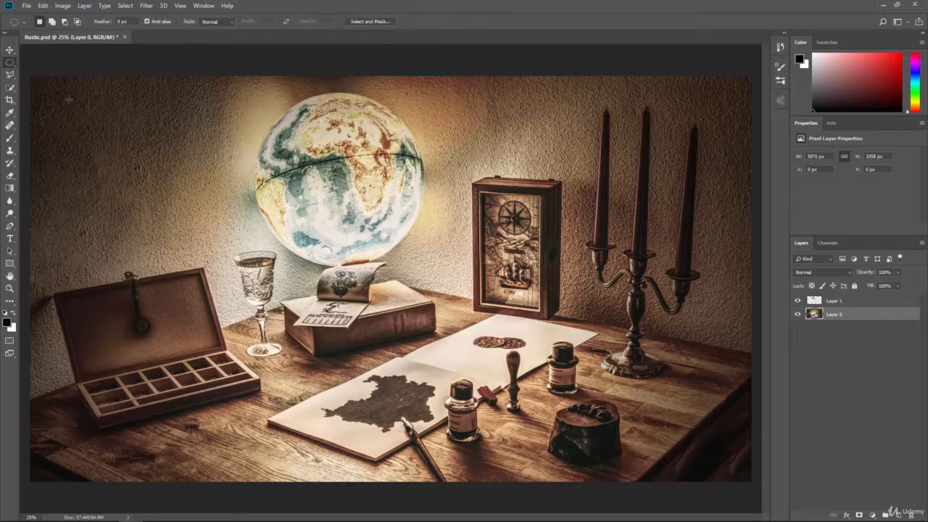
left_click_drag(78, 102, 199, 230)
key("ctrl+j")
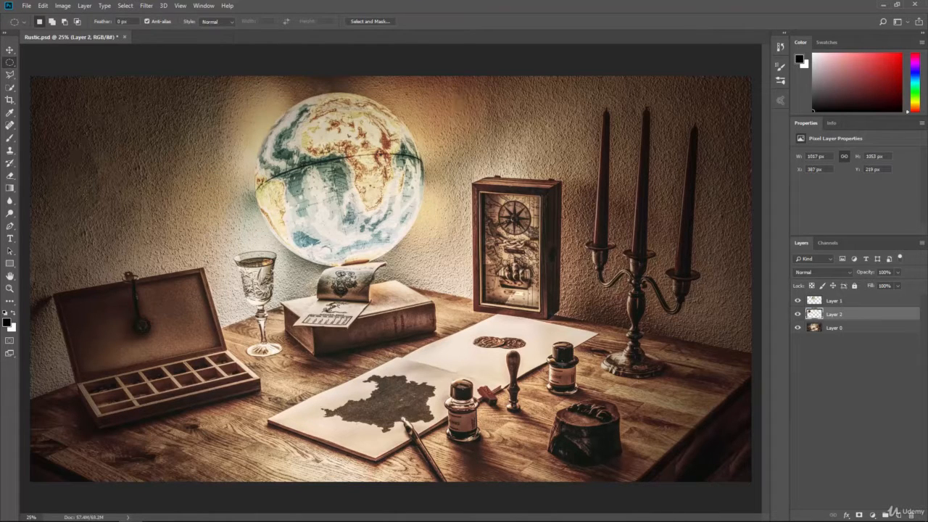
Copy an elliptical area around the wax stamp and ink bottle, about 1357 × 1129 px, from Layer 0 onto its own layer.
mouse_move(465, 339)
left_mouse_down()
mouse_move(560, 433)
mouse_move(625, 478)
left_mouse_up()
left_click(833, 330)
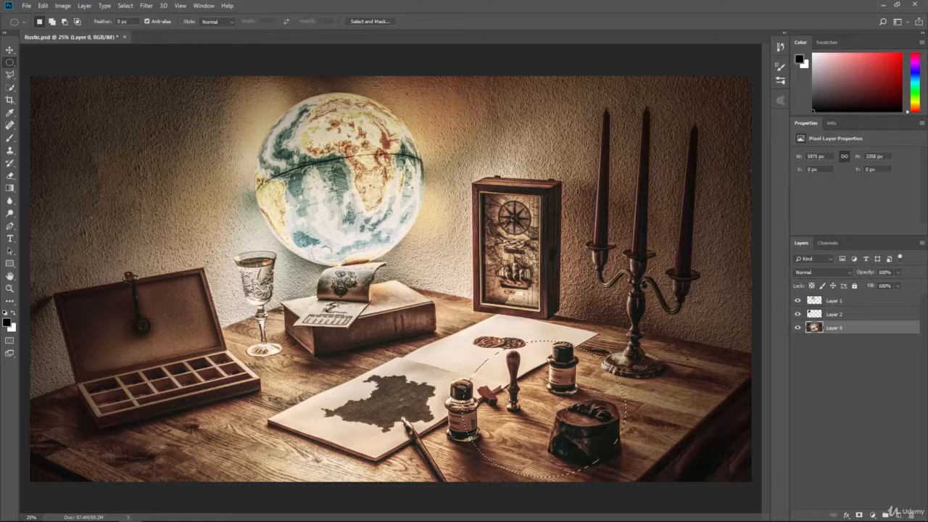
key("ctrl+j")
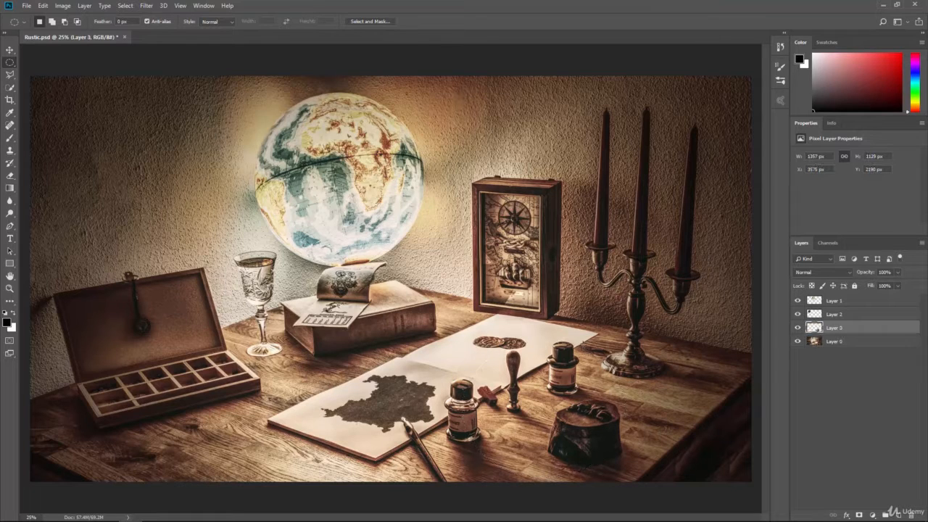
Group Layer 1, Layer 2 and Layer 3 while Layer 0 is hidden, show Layer 0 again and expand the group.
left_click(798, 340)
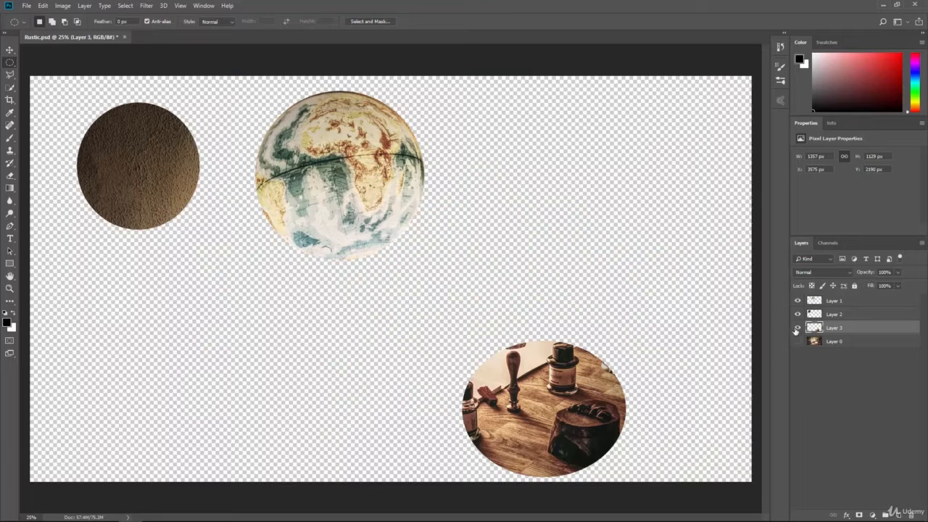
left_click(843, 301)
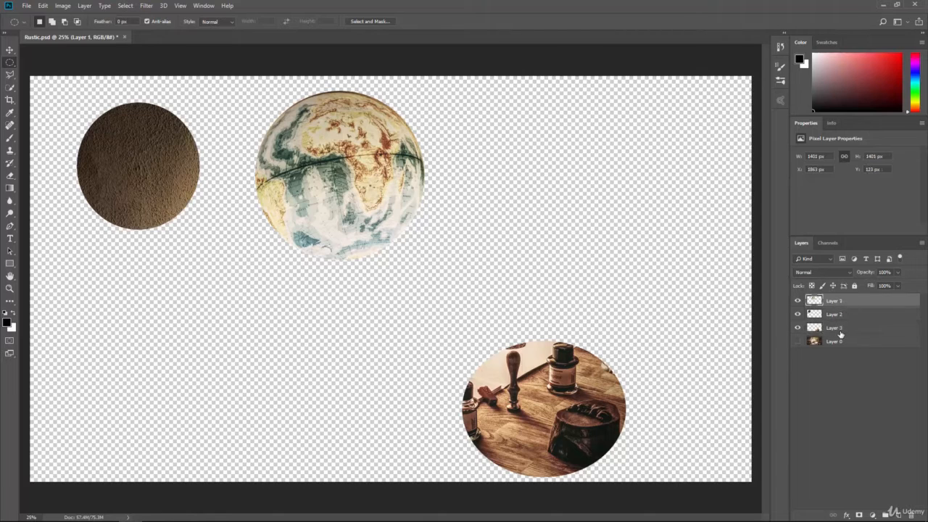
left_click(841, 335, "shift")
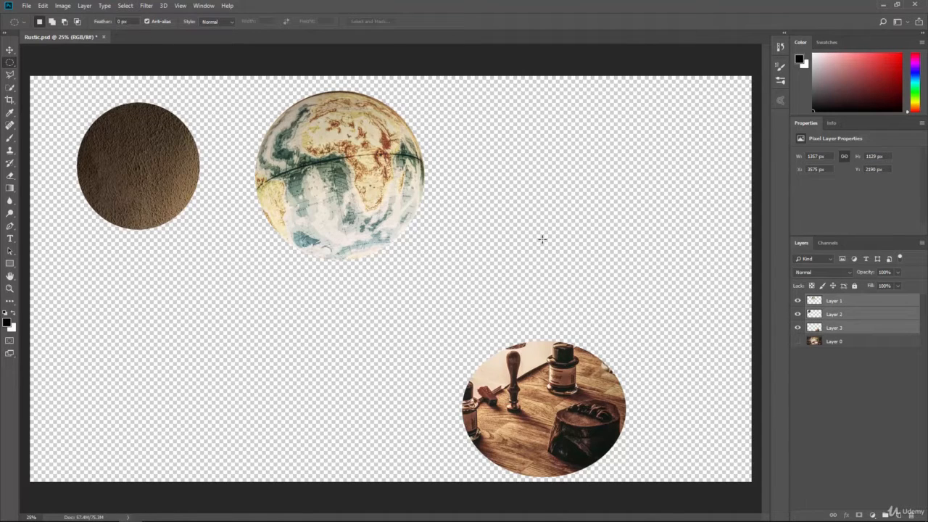
key("ctrl+g")
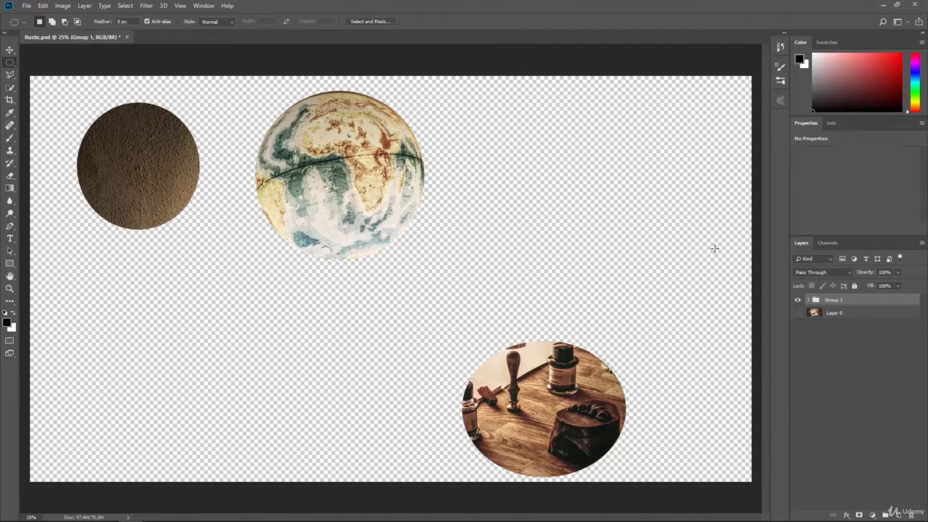
left_click(798, 313)
left_click(809, 301)
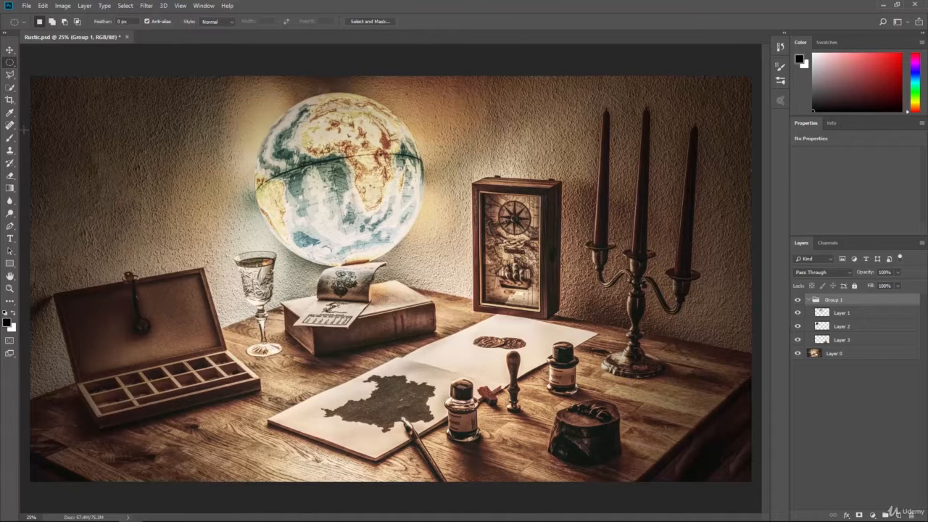
Try moving the wall circle from the group with Auto-Select set to Layer, and undo the move.
left_click(10, 49)
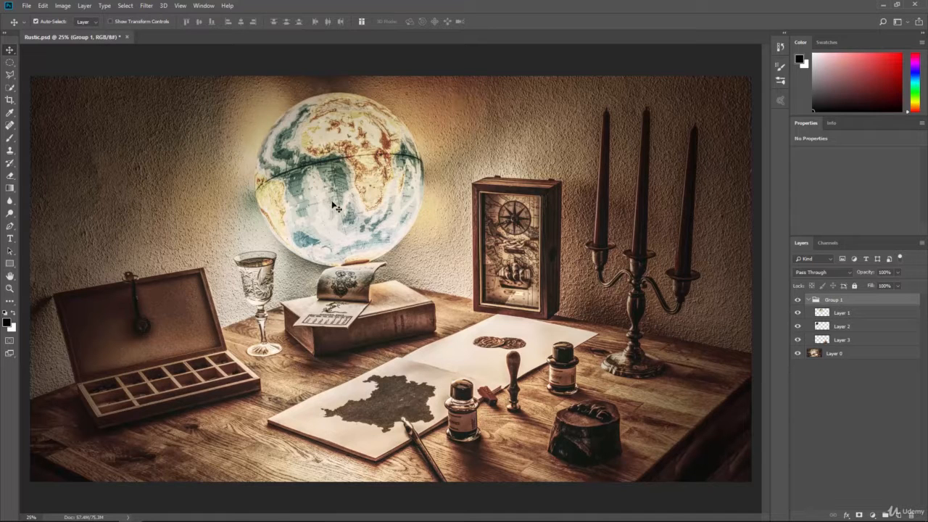
left_click_drag(123, 180, 173, 206)
key("ctrl+z")
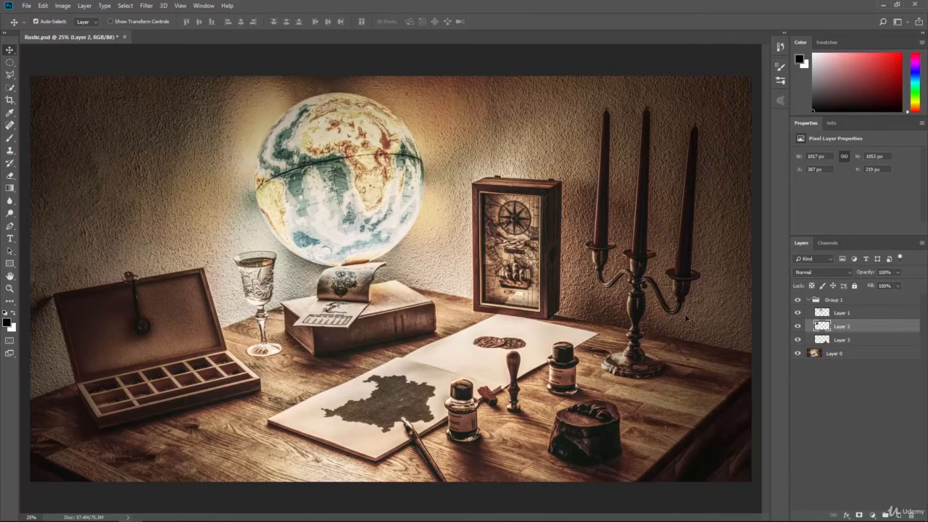
Select Group 1, try moving the wall circle with Auto-Select still set to Layer, and undo the move.
left_click(833, 300)
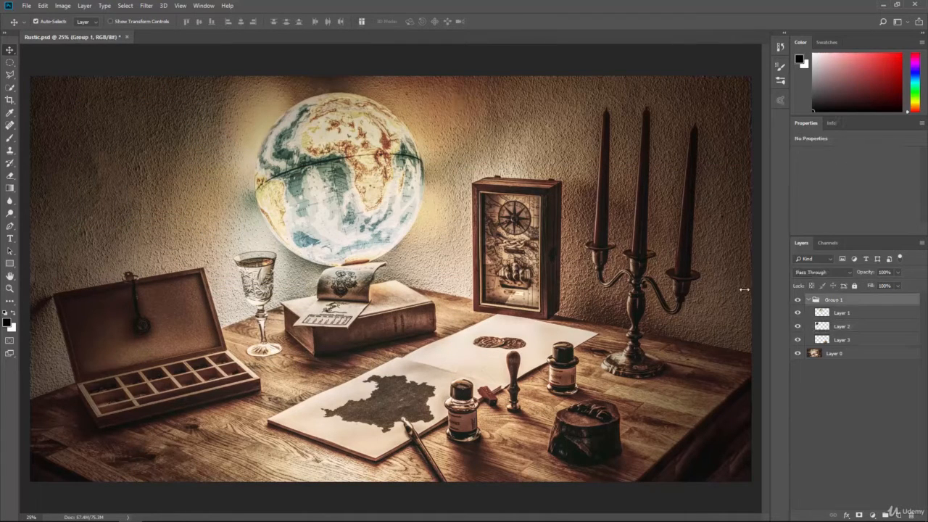
left_click_drag(130, 178, 359, 337)
key("ctrl+z")
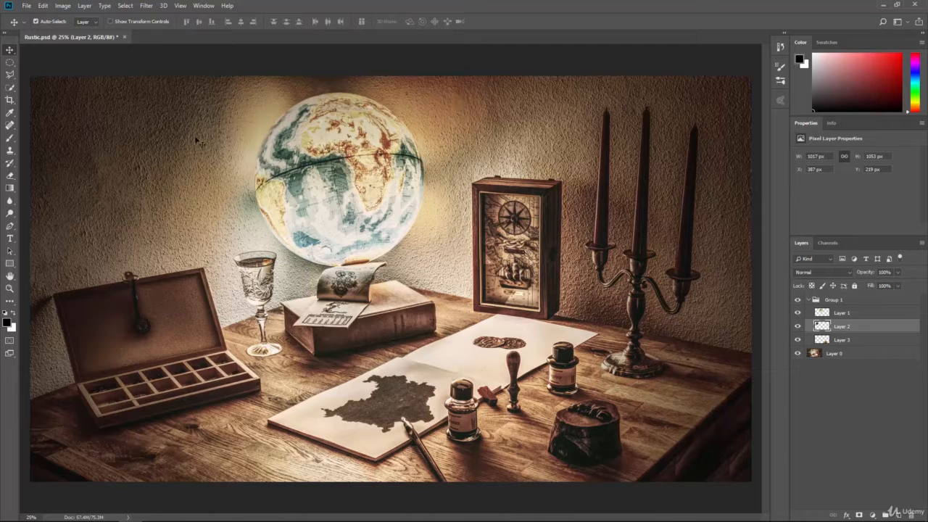
Try moving all of Group 1 with Auto-Select set to Group, and return Auto-Select to Layer.
left_click(91, 24)
left_click(834, 302)
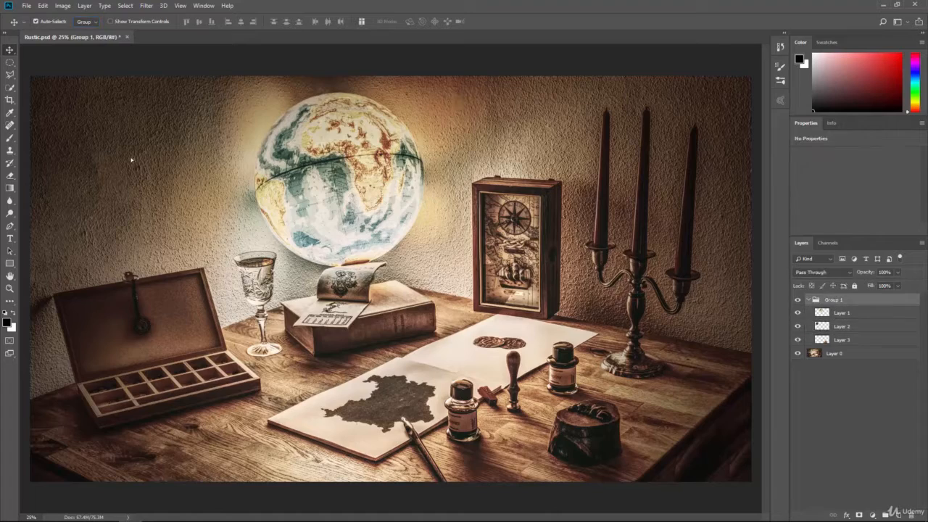
mouse_move(129, 156)
left_mouse_down()
mouse_move(185, 214)
mouse_move(286, 218)
mouse_move(307, 158)
mouse_move(242, 219)
mouse_move(181, 165)
mouse_move(134, 147)
mouse_move(129, 166)
mouse_move(138, 168)
left_mouse_up()
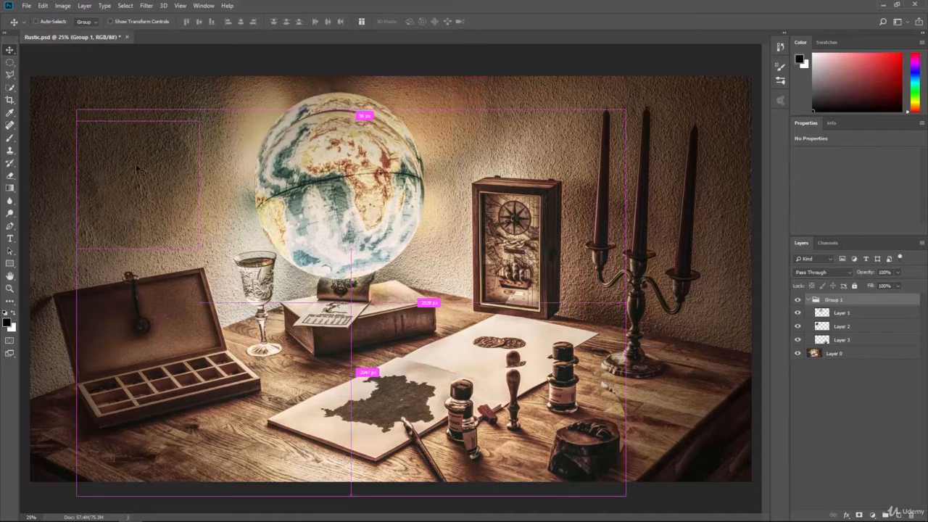
left_click(93, 25)
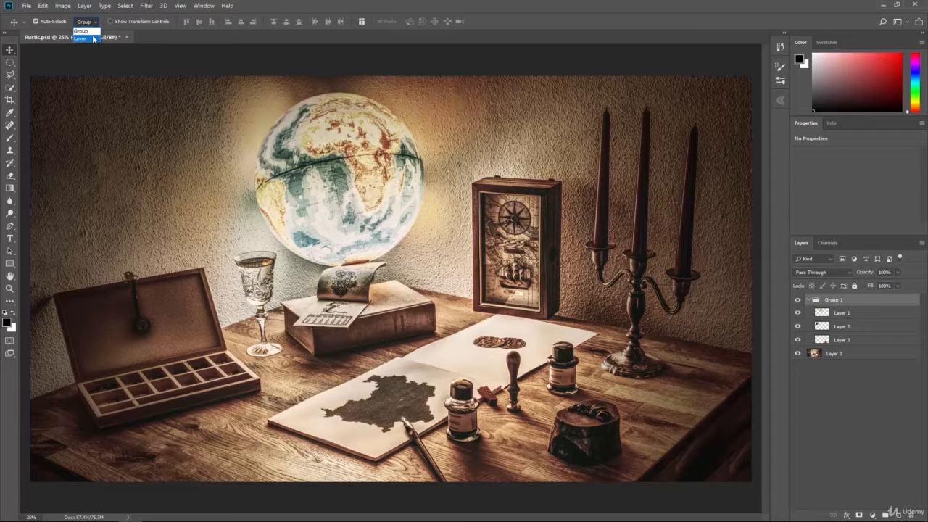
left_click(92, 38)
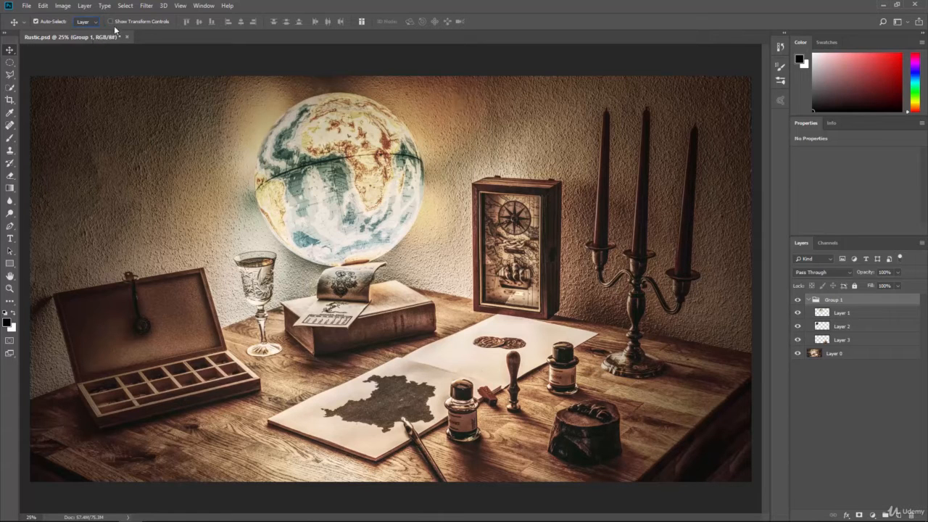
Show the transform controls and align Layer 1 and Layer 2 by their vertical centers, left edges and top edges.
left_click(110, 21)
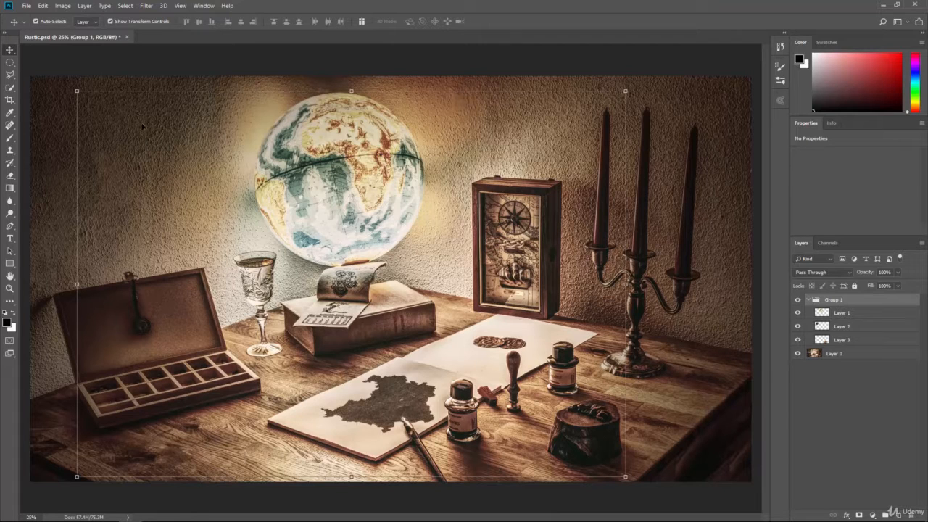
left_click(847, 312)
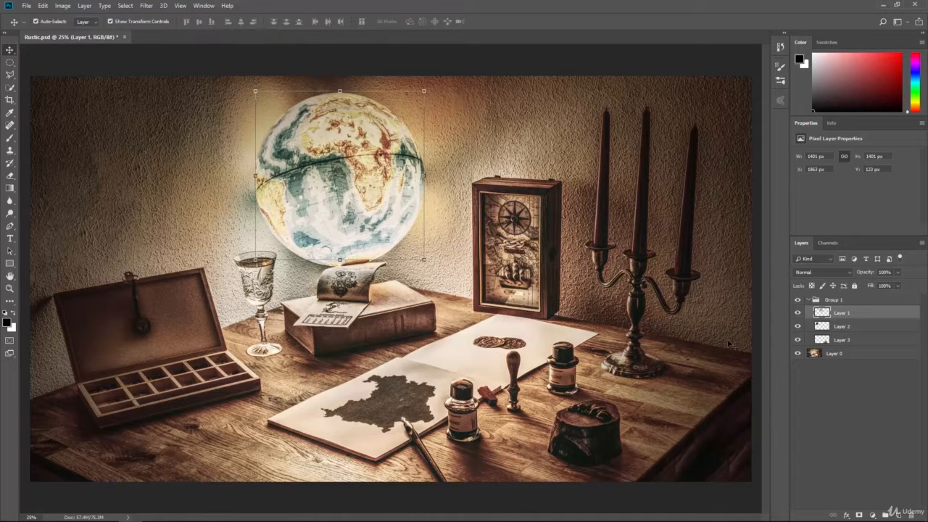
left_click(839, 325, "shift")
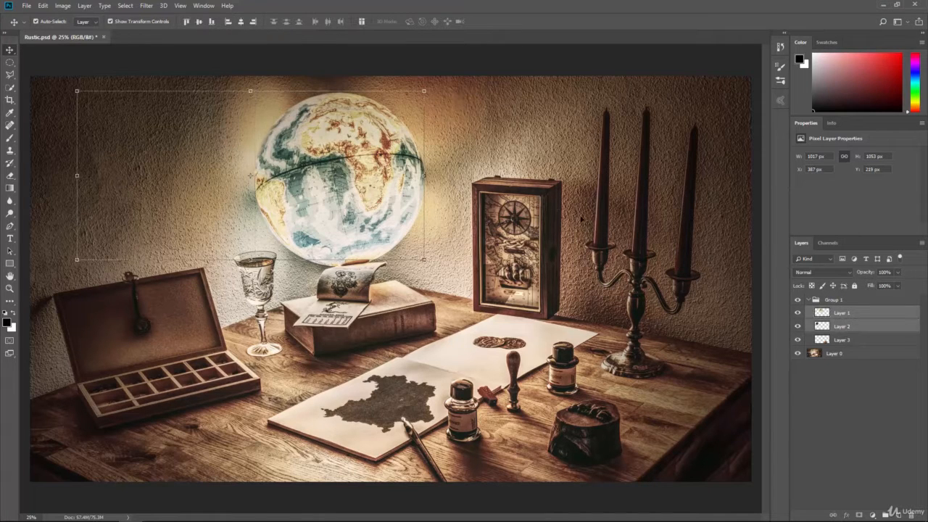
left_click(196, 25)
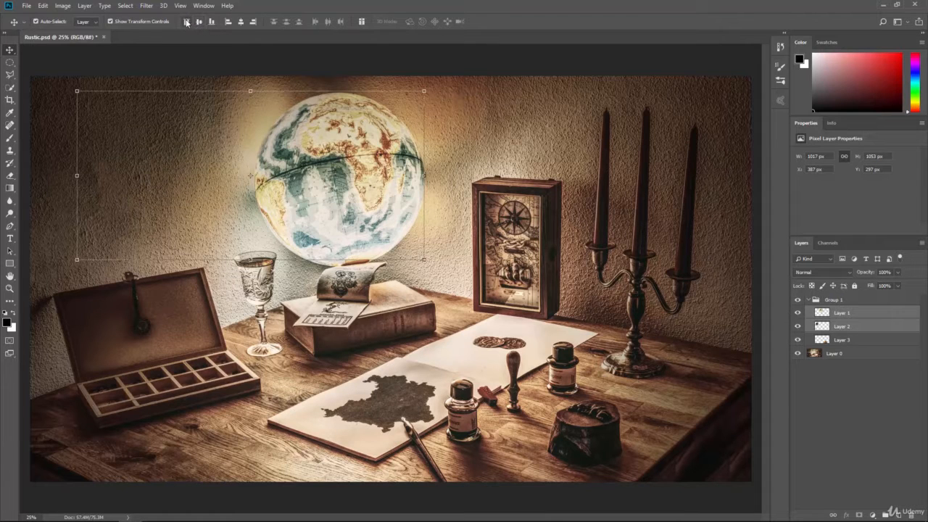
left_click(230, 25)
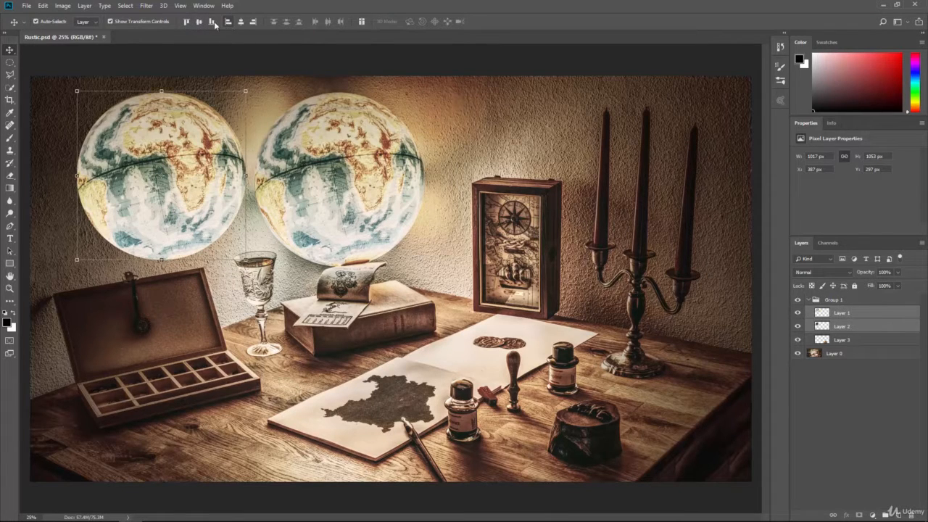
left_click(212, 24)
Undo the alignment that shifted the globe copy onto the wall, and return to the Move tool.
left_click(9, 61)
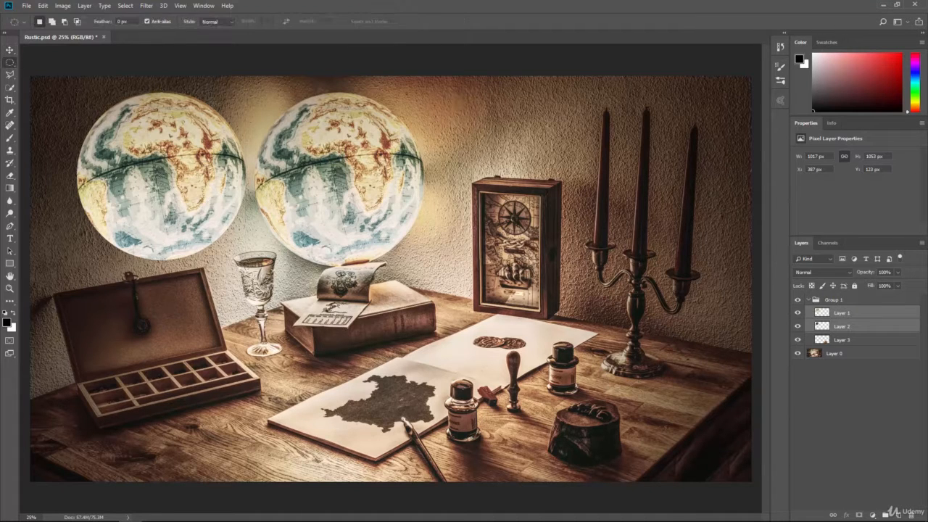
key("ctrl+z")
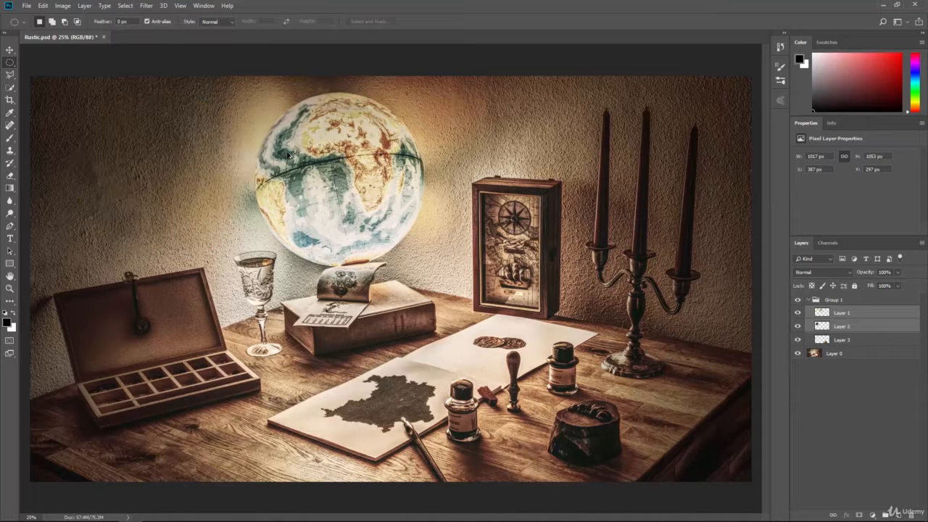
left_click(9, 49)
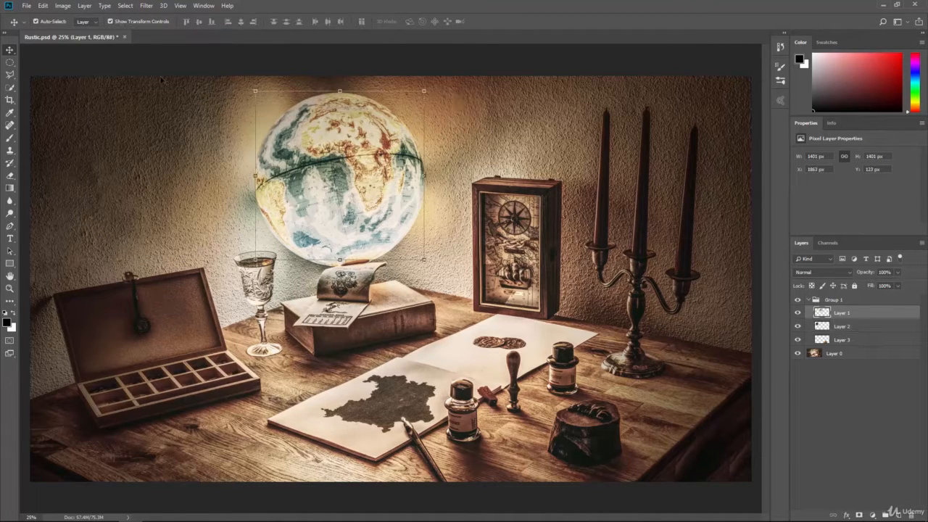
Hide the transform controls and delete Group 1 together with the layers inside it.
left_click(111, 21)
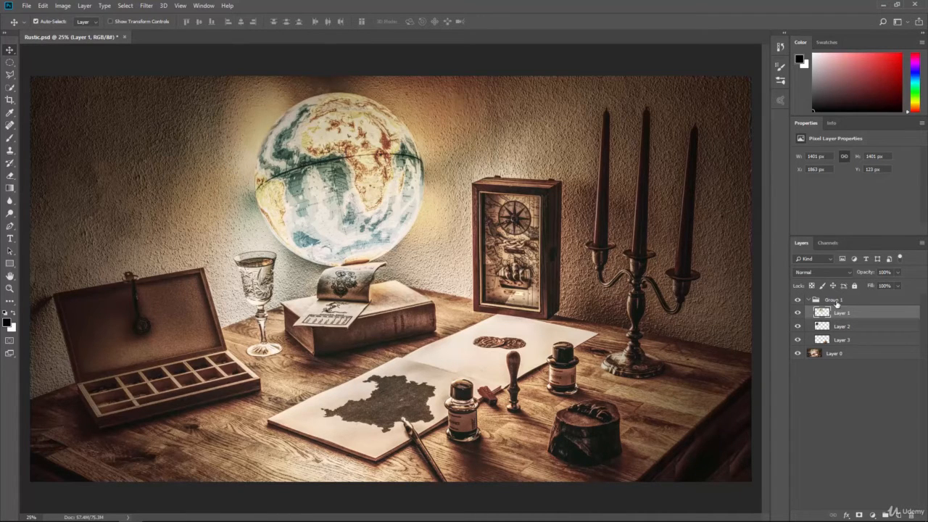
left_click(859, 302)
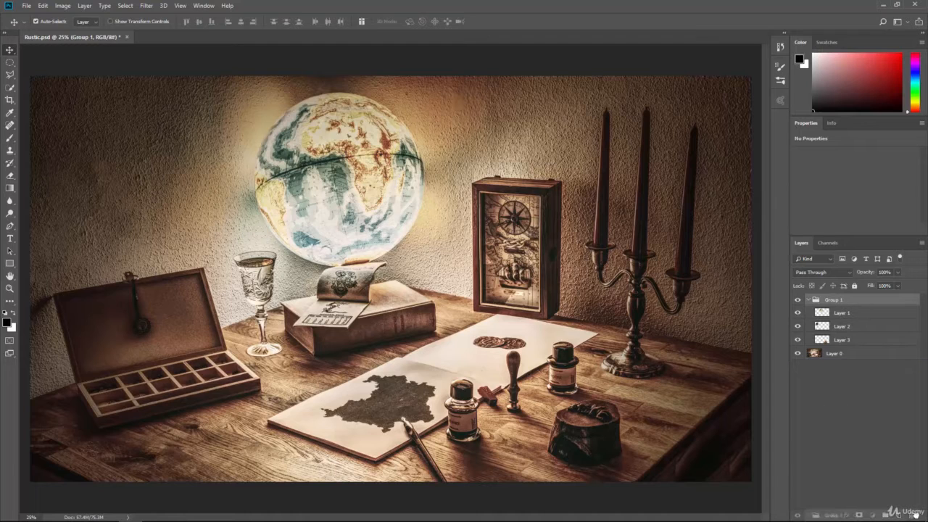
left_click_drag(914, 513, 915, 513)
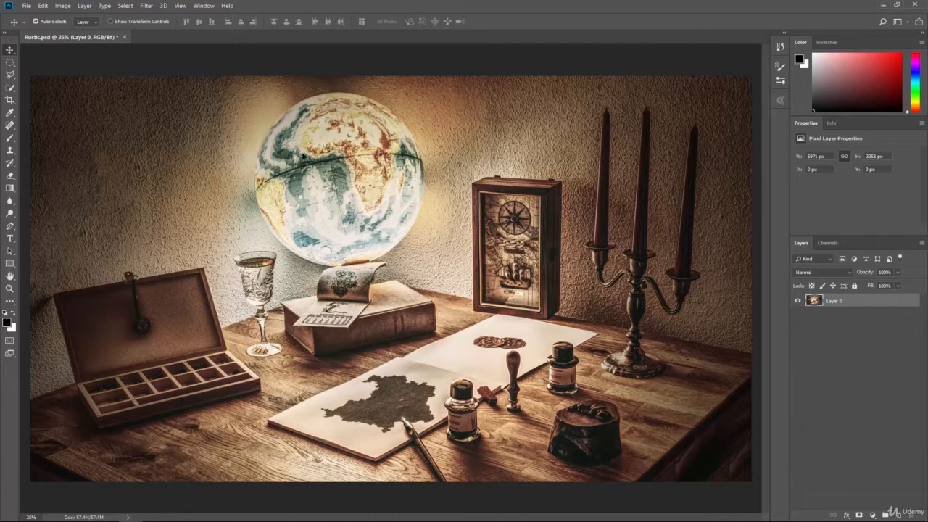
Try moving Layer 0 with the Move tool at 25% zoom and again at 100% zoom, undoing each move.
left_click_drag(191, 144, 250, 206)
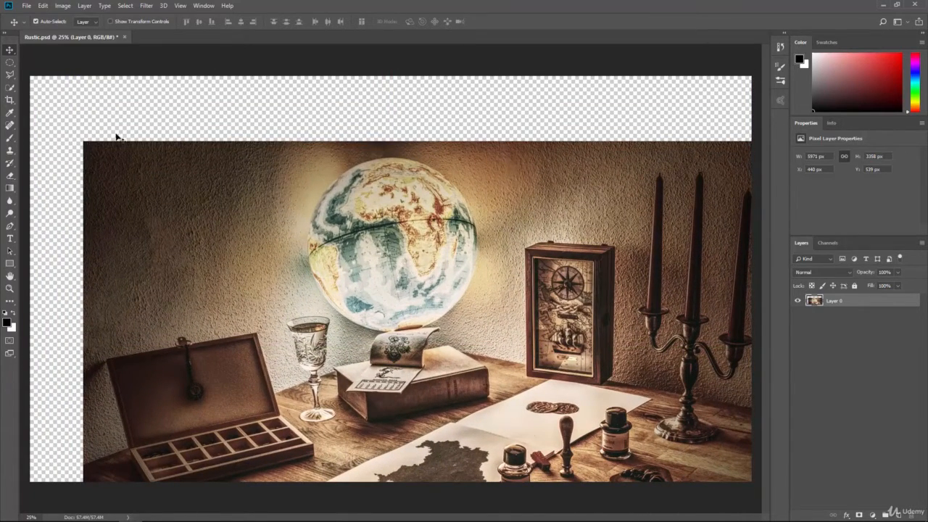
key("ctrl+z")
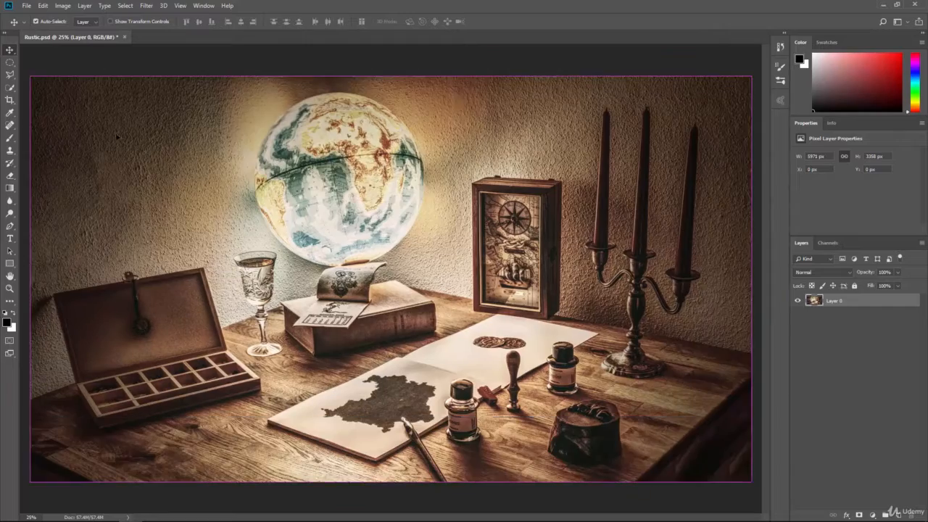
key("ctrl+plus")
key("ctrl+plus")
key("ctrl+plus")
key("ctrl+plus")
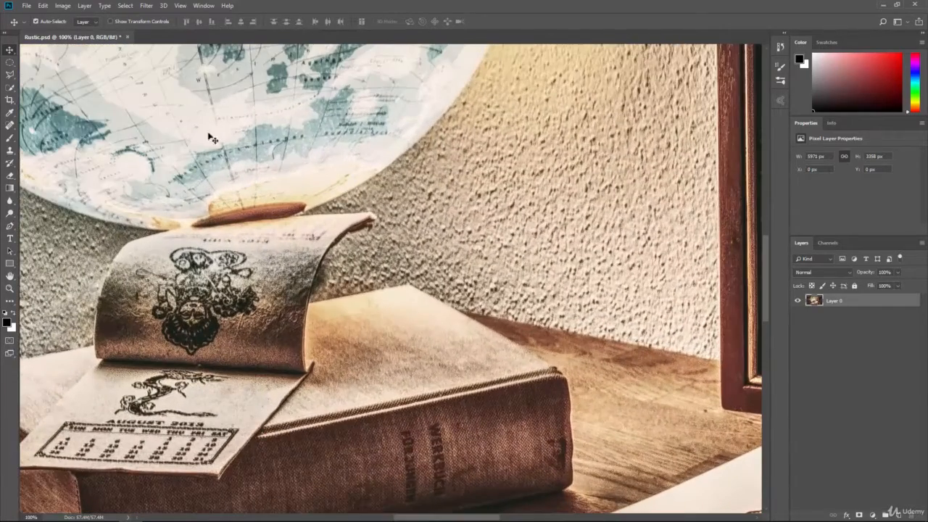
left_click_drag(121, 113, 402, 321)
key("ctrl+minus")
key("ctrl+minus")
key("ctrl+minus")
key("ctrl+minus")
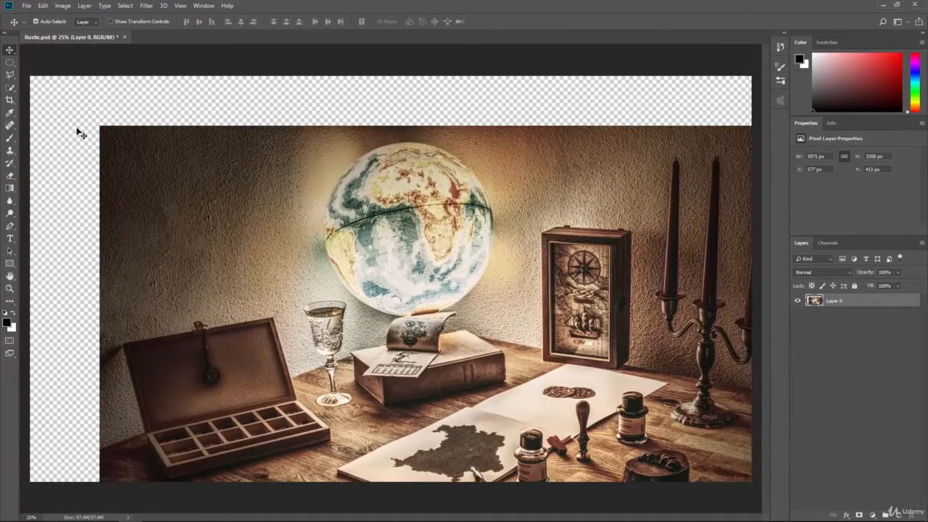
key("ctrl+z")
Zoom in to 100% and pan up across the globe to its upper part with the Hand tool.
key("ctrl+plus")
key("ctrl+plus")
key("ctrl+plus")
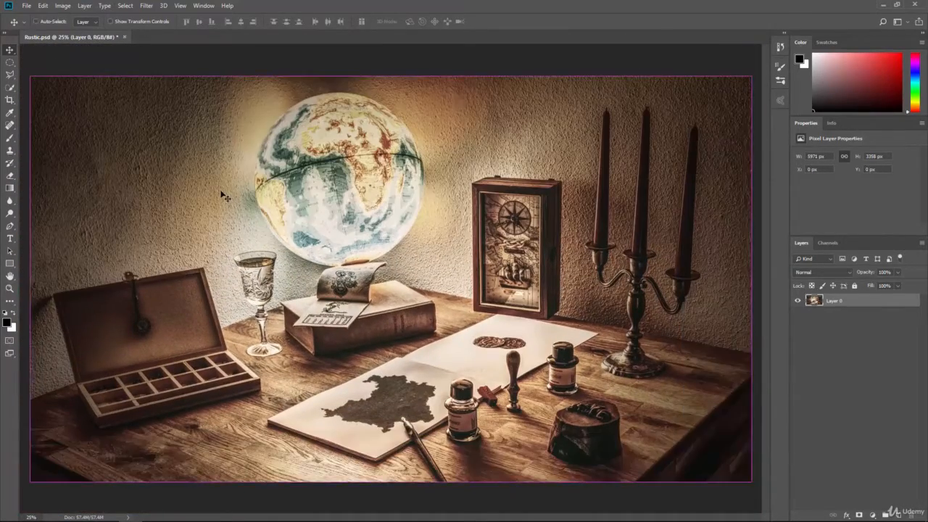
key("ctrl+plus")
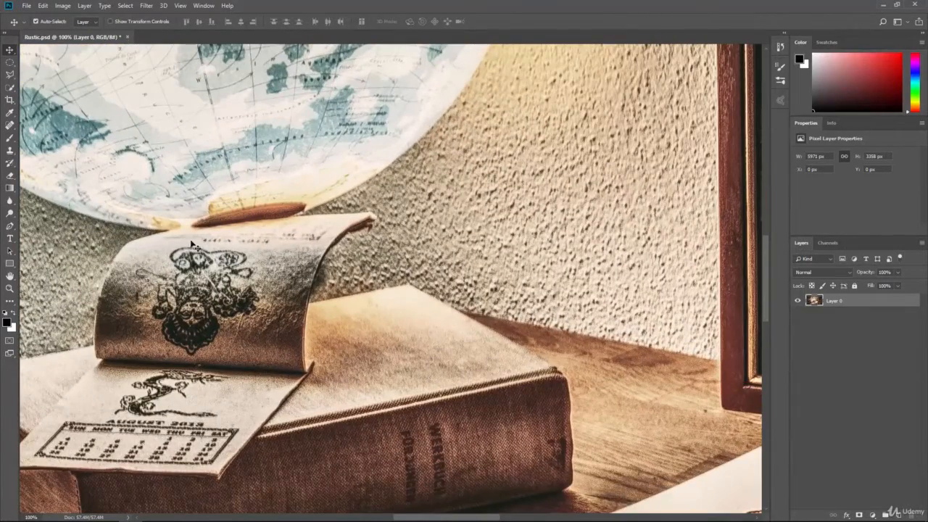
left_click(9, 276)
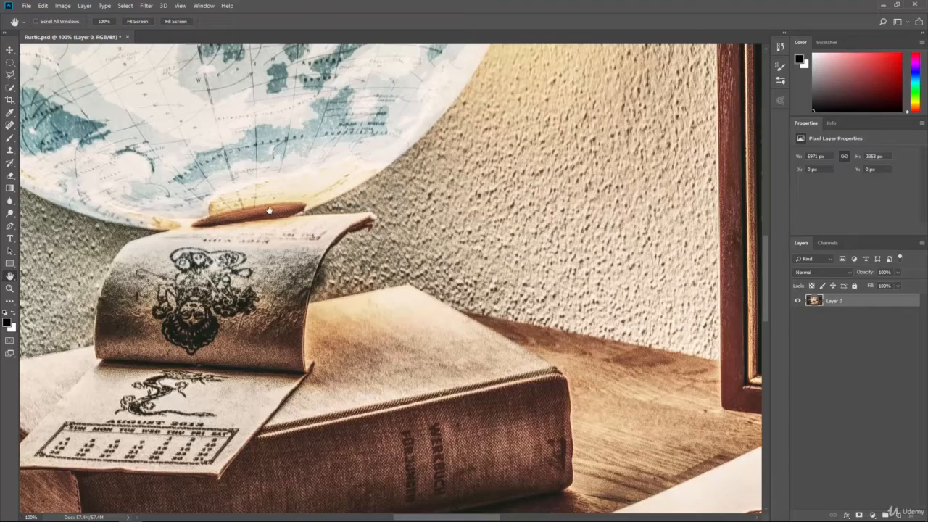
left_click_drag(321, 88, 318, 413)
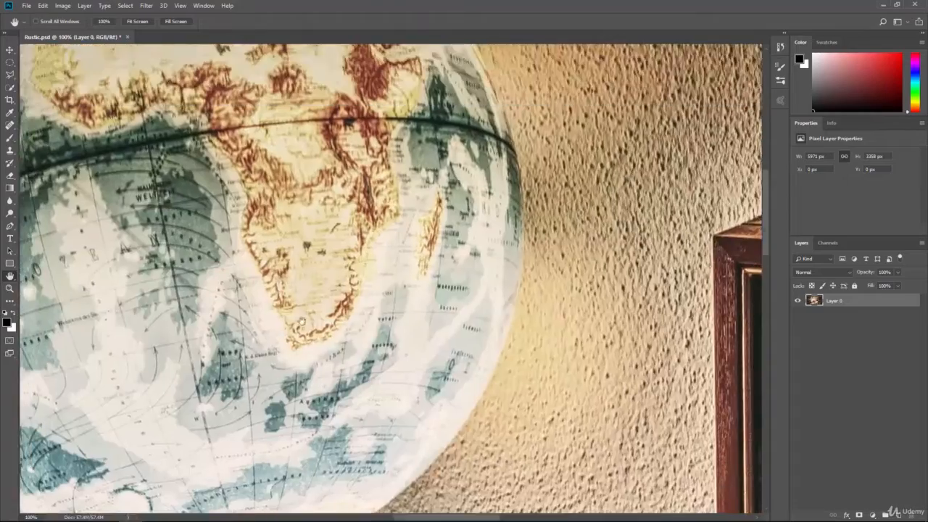
left_click_drag(190, 96, 437, 313)
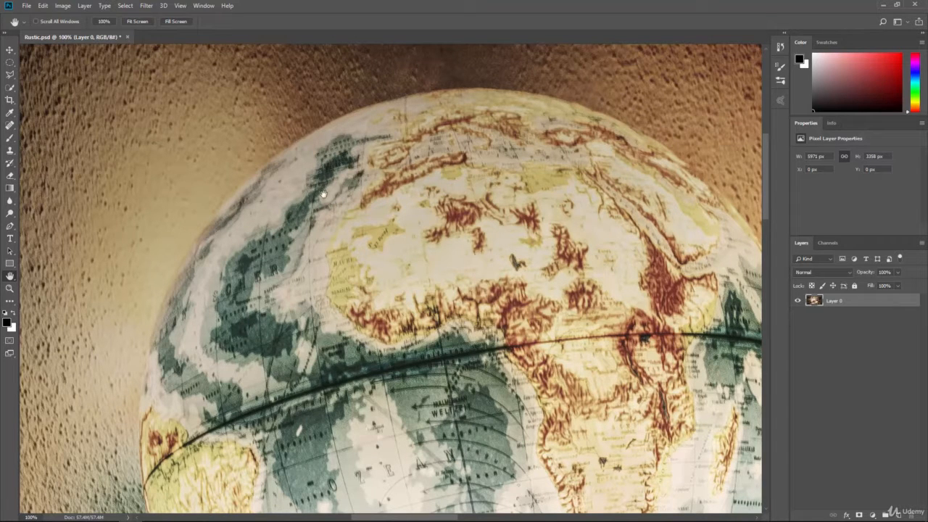
Switch back to the Move tool and zoom out from the globe to a wider view of the image.
left_click(9, 49)
key("ctrl+minus")
key("ctrl+minus")
key("ctrl+minus")
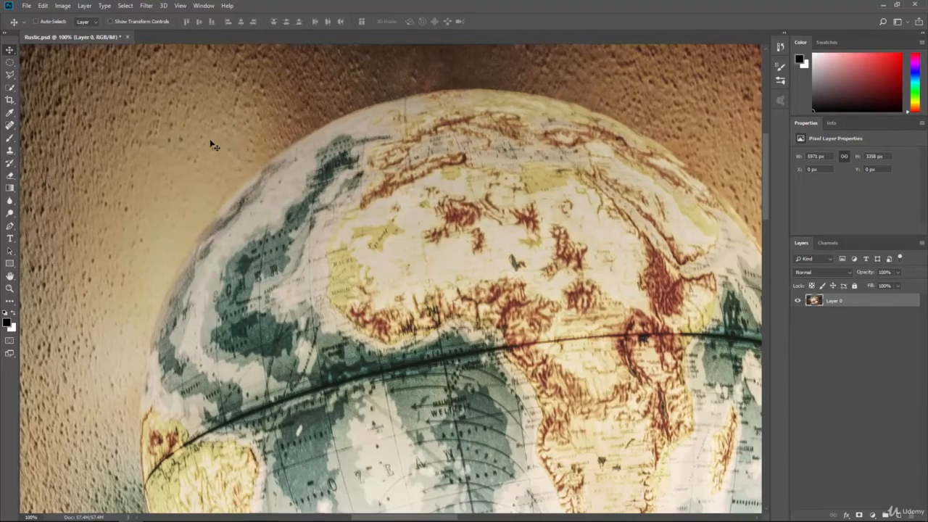
key("ctrl+minus")
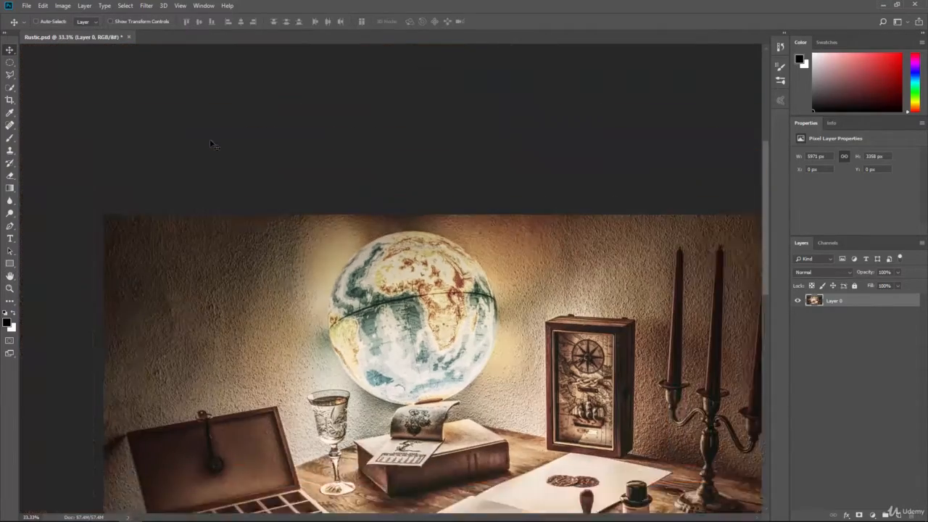